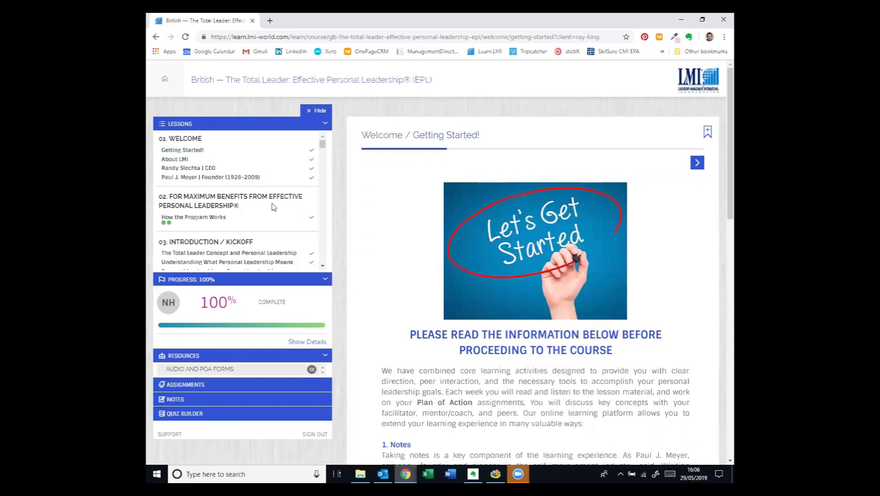
# Scroll the Lessons sidebar to section 05 and open 2.1 Self-Knowledge: The Source of Personal Leadership
pyautogui.scroll(-1, 273, 207)
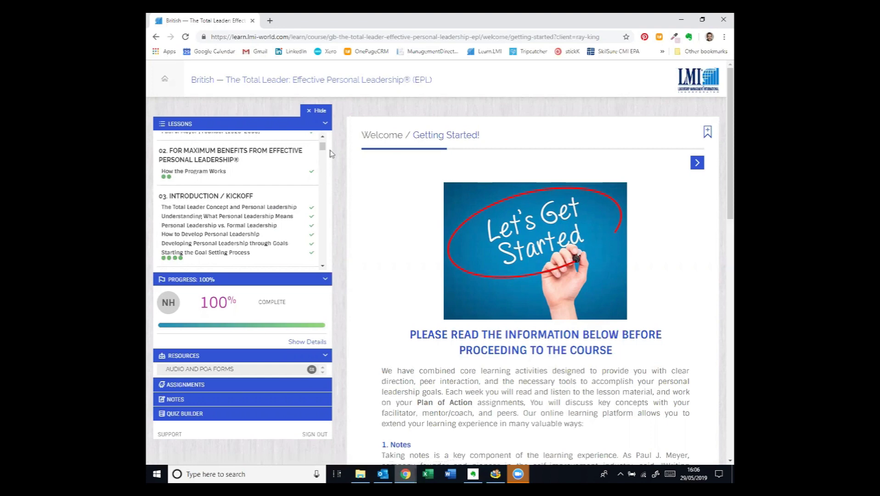
pyautogui.moveTo(323, 152); pyautogui.dragTo(324, 166)
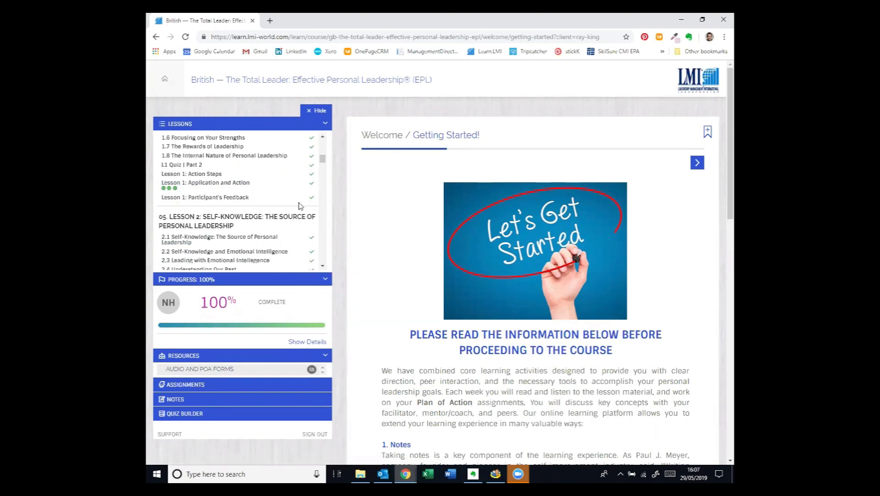
pyautogui.scroll(10, 299, 206)
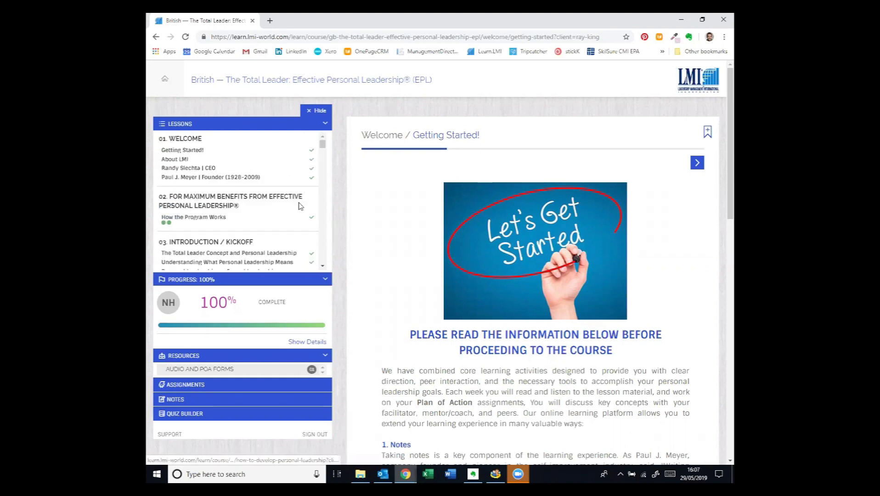
pyautogui.scroll(-5, 299, 205)
pyautogui.scroll(-3, 299, 205)
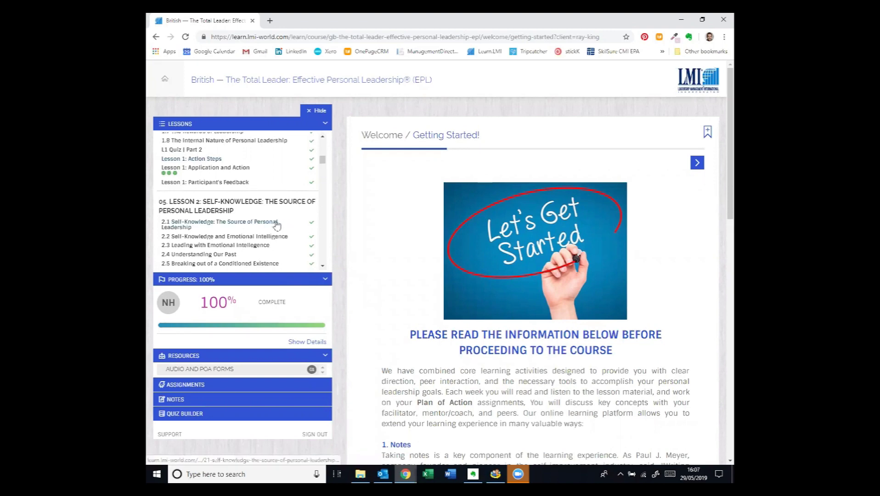
pyautogui.click(275, 225)
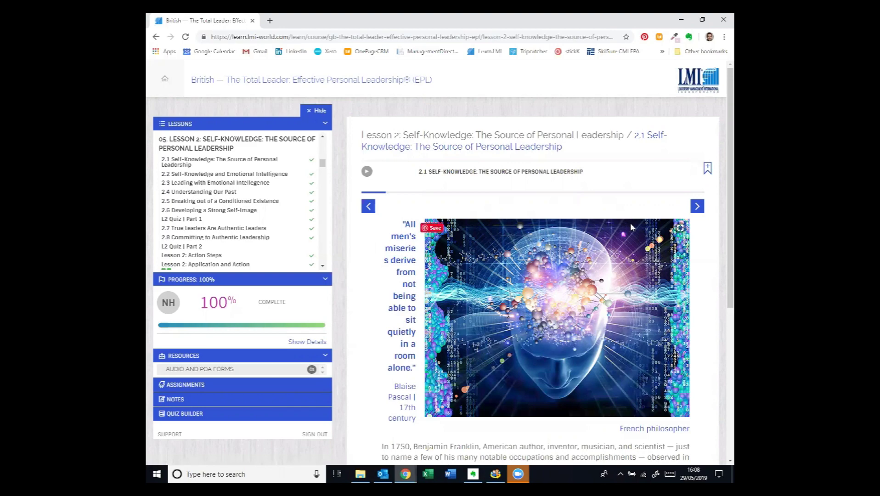
# Page forward from 2.1 through lesson 2.2 to section 2.3
pyautogui.scroll(-5, 631, 226)
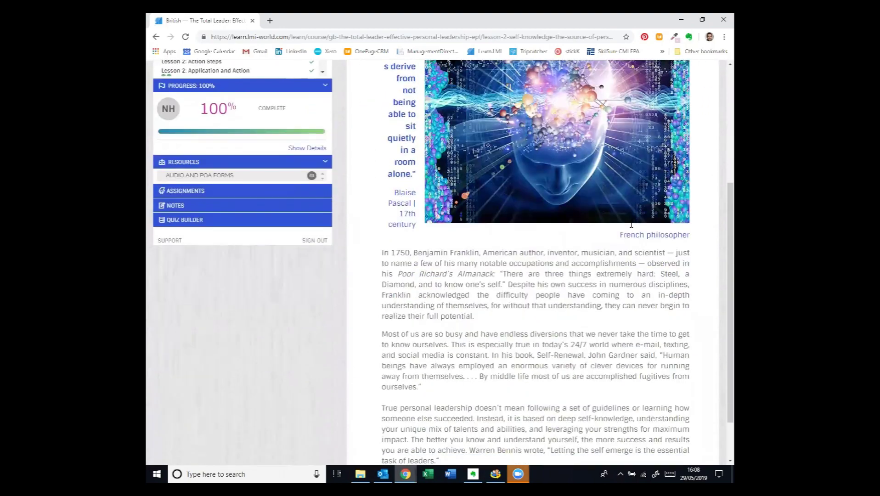
pyautogui.scroll(-1, 629, 225)
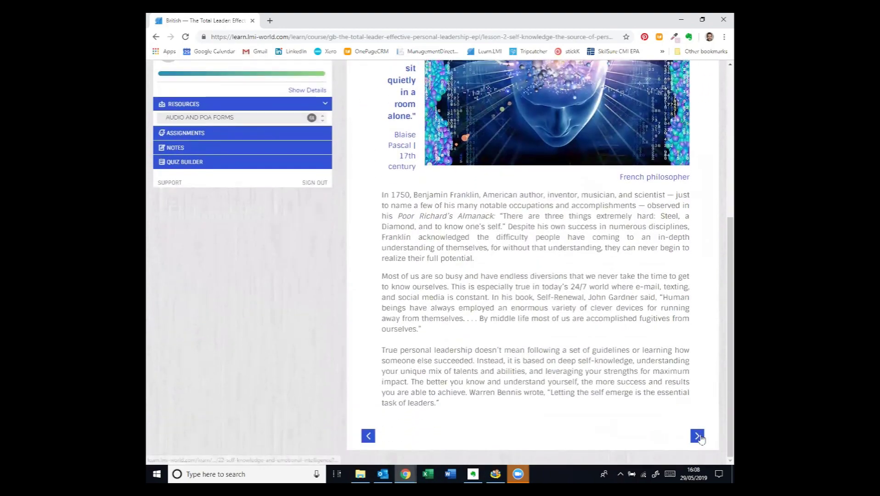
pyautogui.click(697, 437)
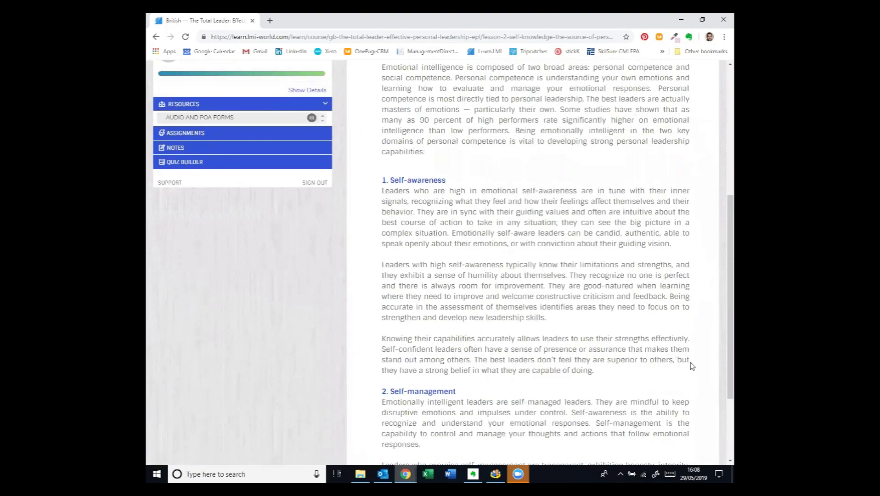
pyautogui.scroll(5, 693, 349)
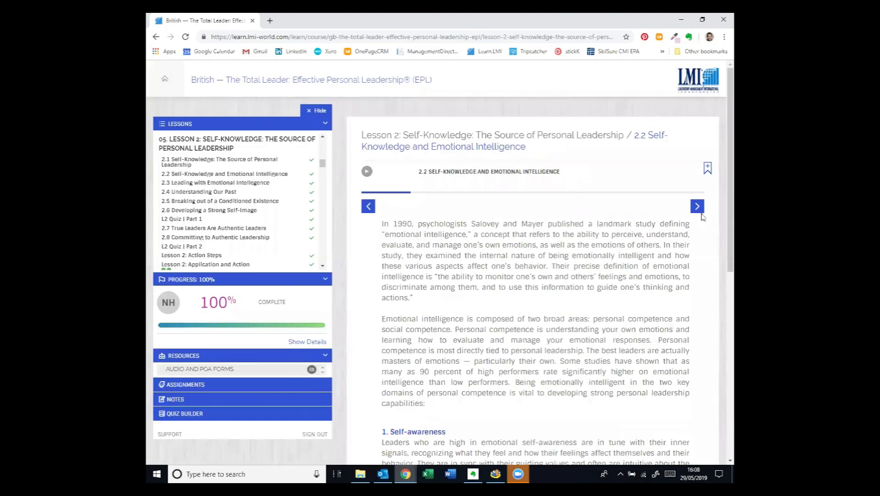
pyautogui.click(697, 206)
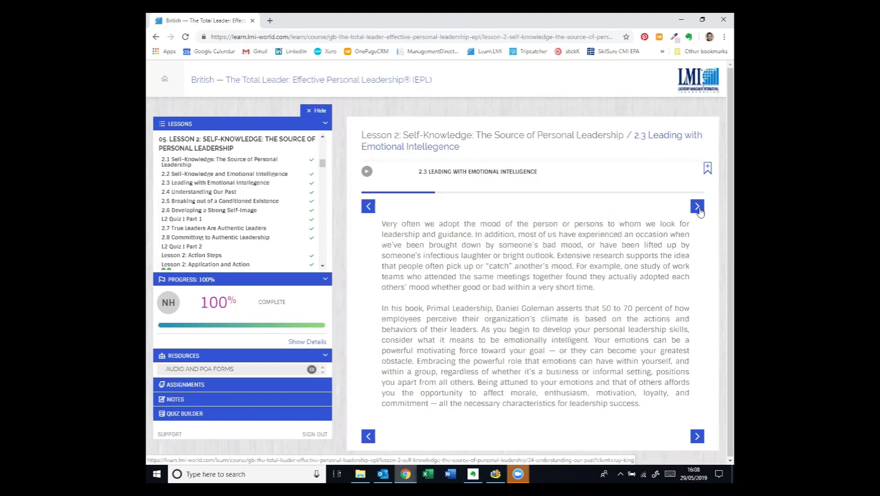
# Continue through 2.4 Understanding Our Past, 2.5 and 2.6 to the L2 Quiz | Part 1 page
pyautogui.click(698, 210)
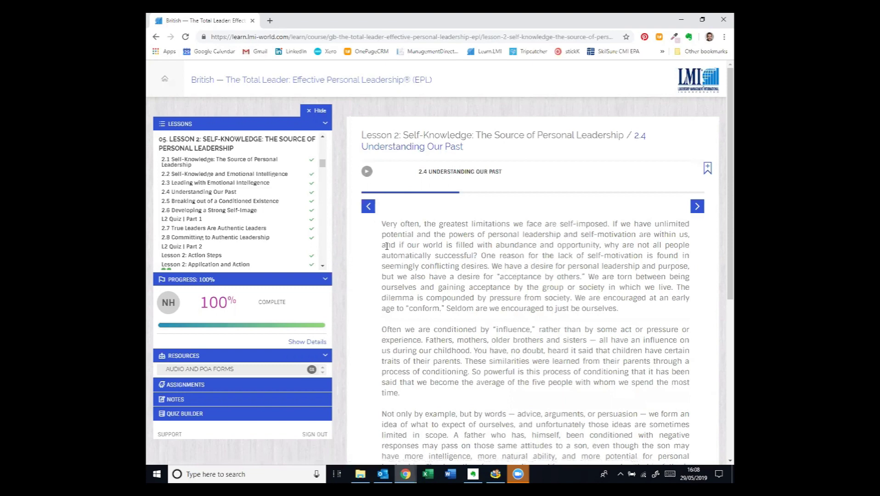
pyautogui.scroll(-4, 386, 240)
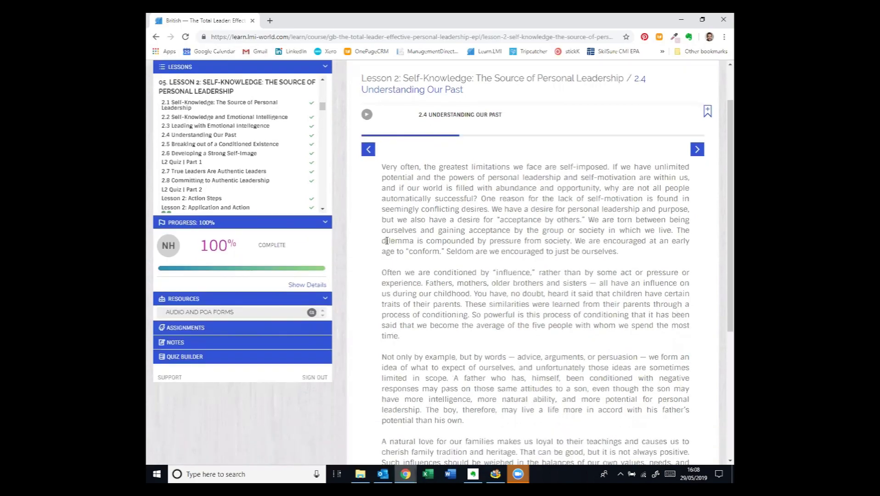
pyautogui.scroll(-2, 387, 240)
pyautogui.scroll(2, 387, 238)
pyautogui.scroll(3, 627, 199)
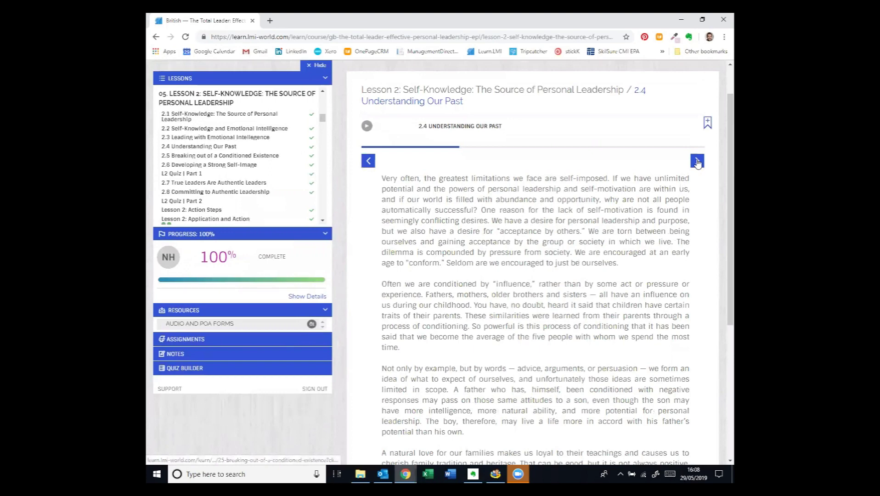
pyautogui.click(696, 162)
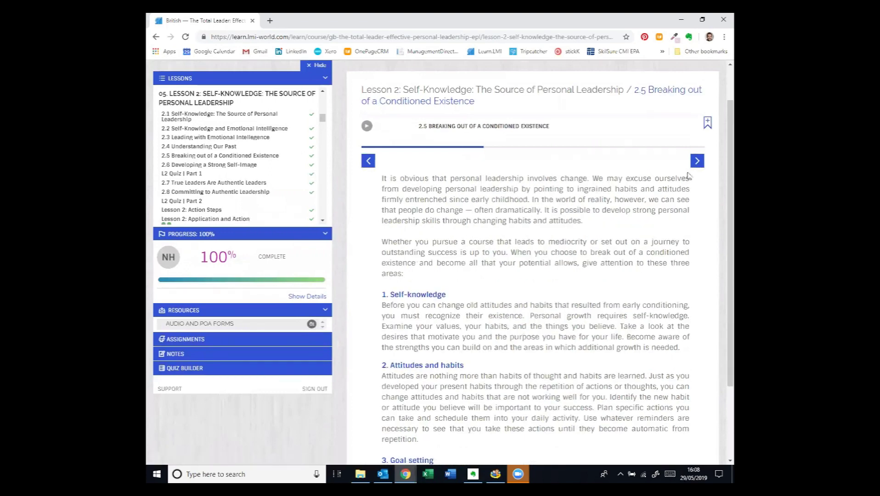
pyautogui.click(696, 166)
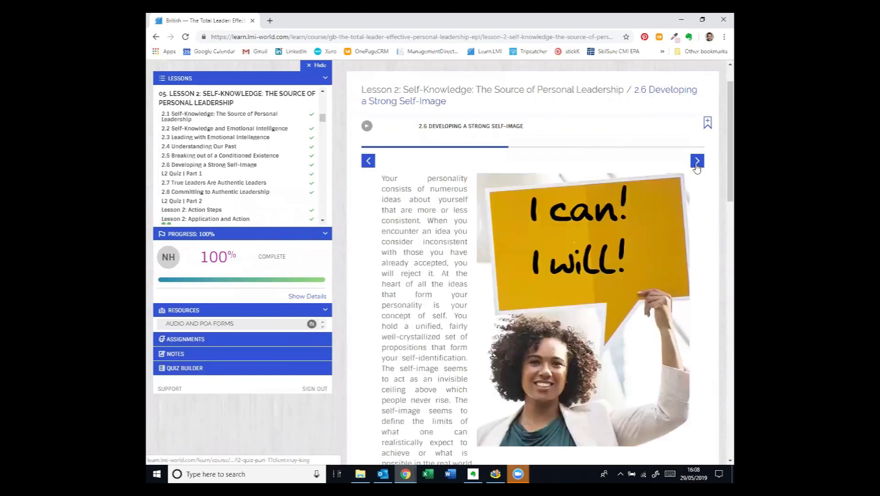
pyautogui.click(696, 161)
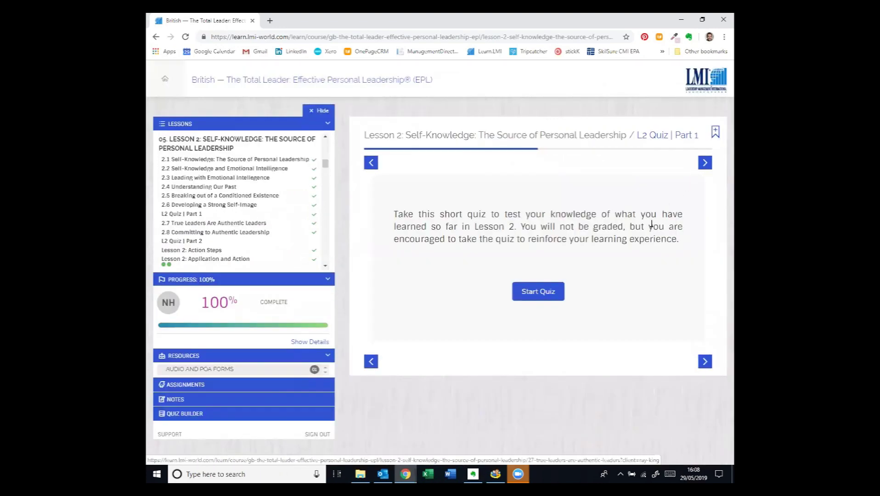
# Start the L2 Quiz Part 1, answering False to question 1 and True to question 2
pyautogui.click(542, 299)
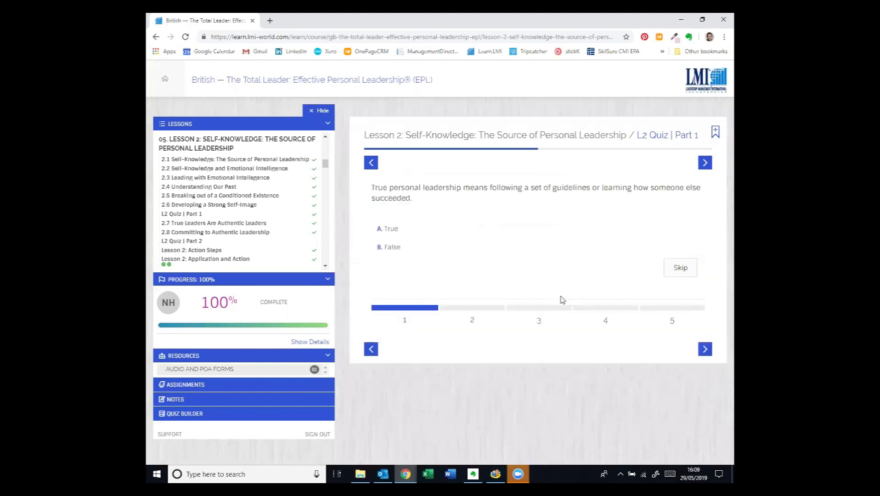
pyautogui.click(541, 252)
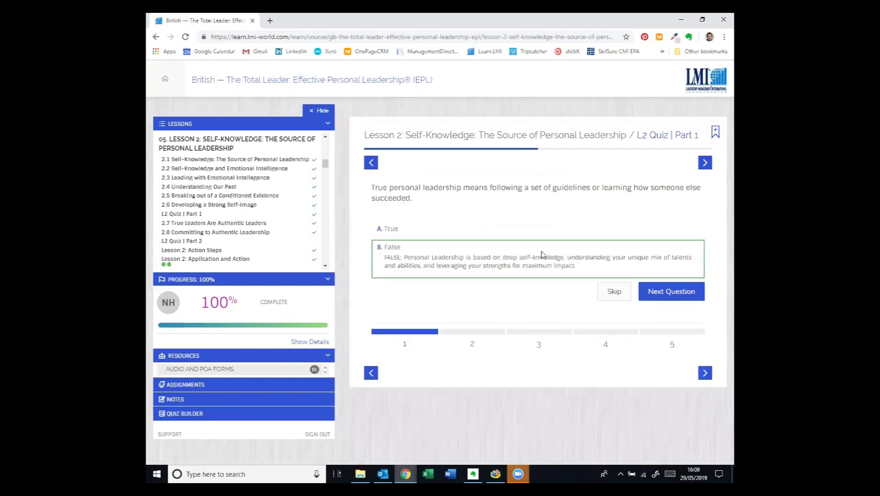
pyautogui.click(660, 296)
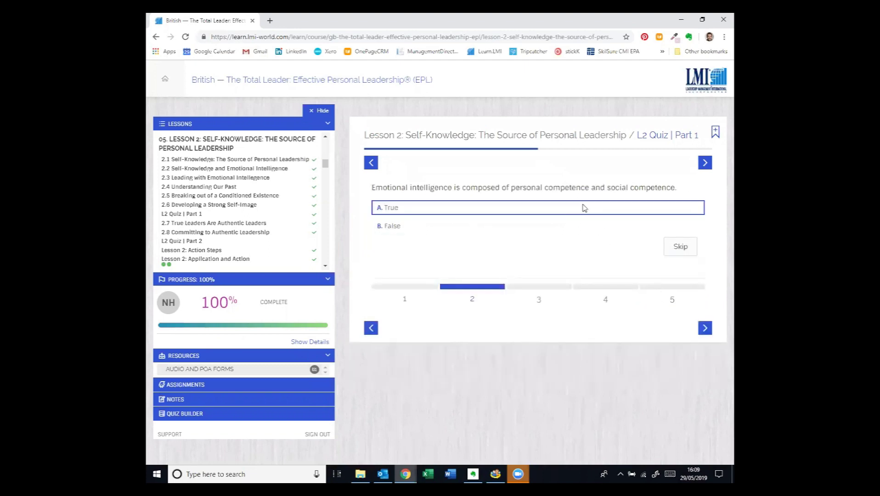
pyautogui.click(611, 217)
# Skip questions 3–5 to submit the quiz at 2 of 5, then advance through lessons 2.7 and 2.8
pyautogui.click(674, 262)
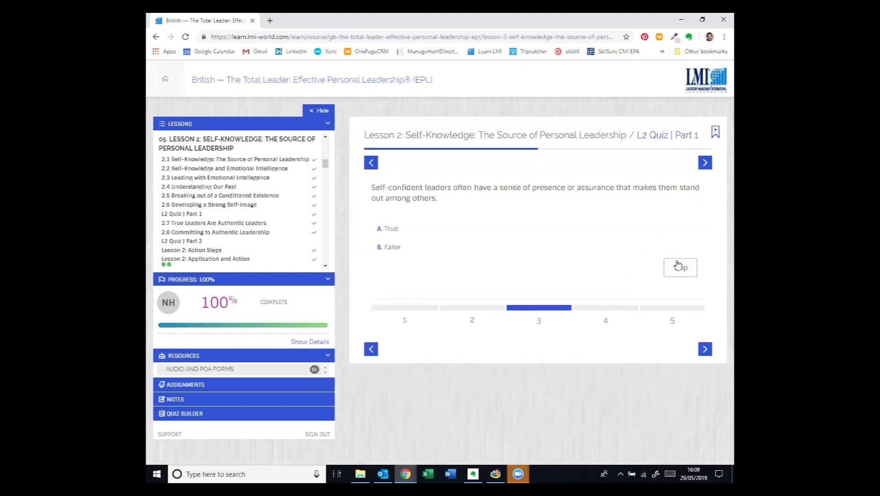
pyautogui.click(682, 271)
pyautogui.click(683, 268)
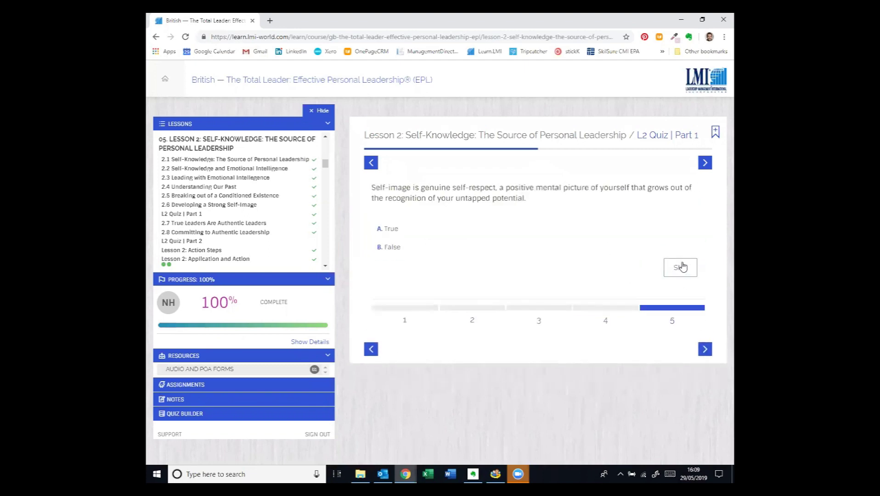
pyautogui.click(681, 267)
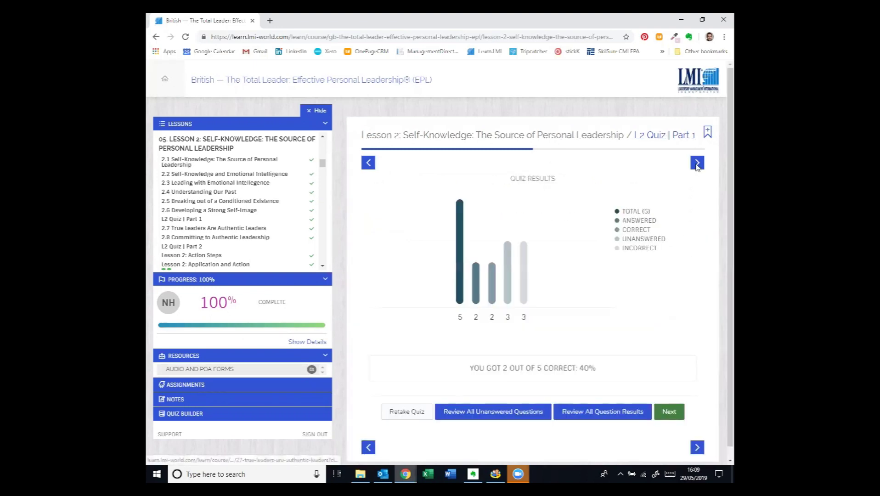
pyautogui.click(697, 163)
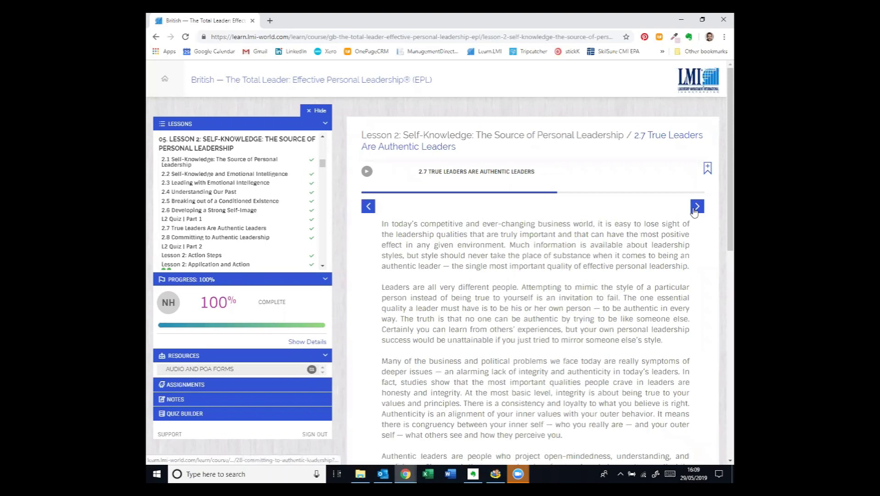
pyautogui.click(695, 209)
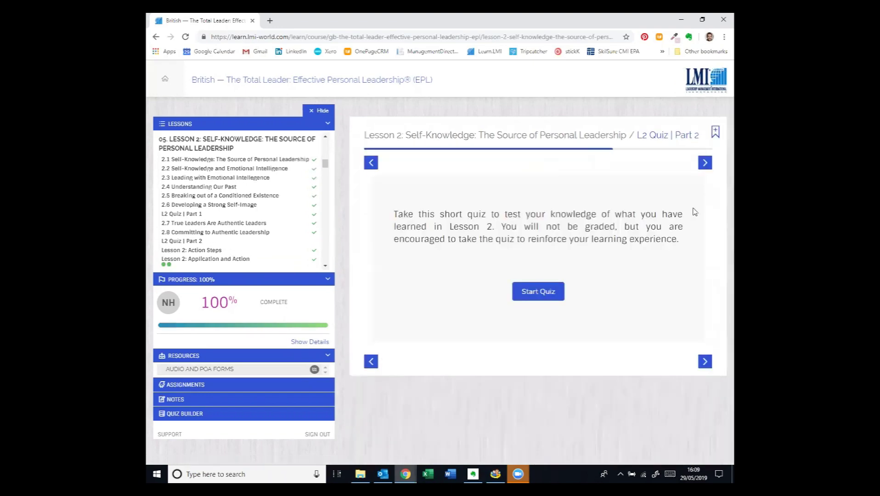
# Advance to Lesson 2: Action Steps, scroll through its Action Steps worksheet PDF, and close it
pyautogui.click(705, 163)
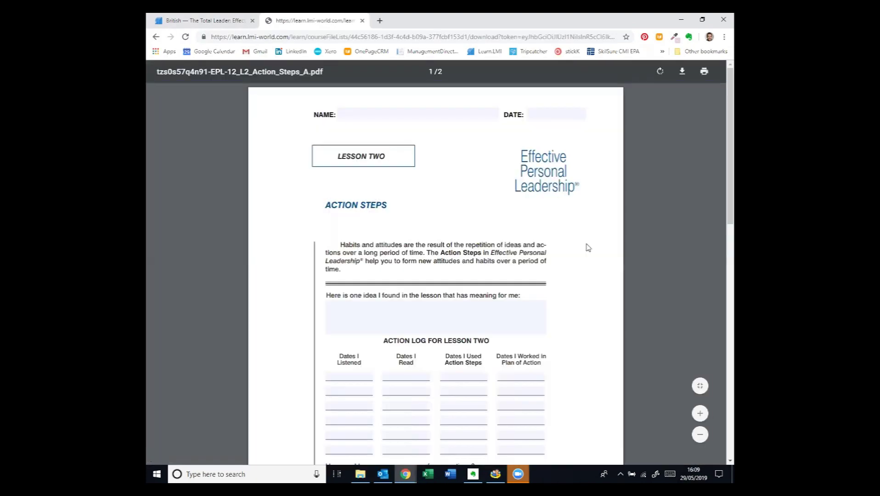
pyautogui.scroll(-3, 588, 248)
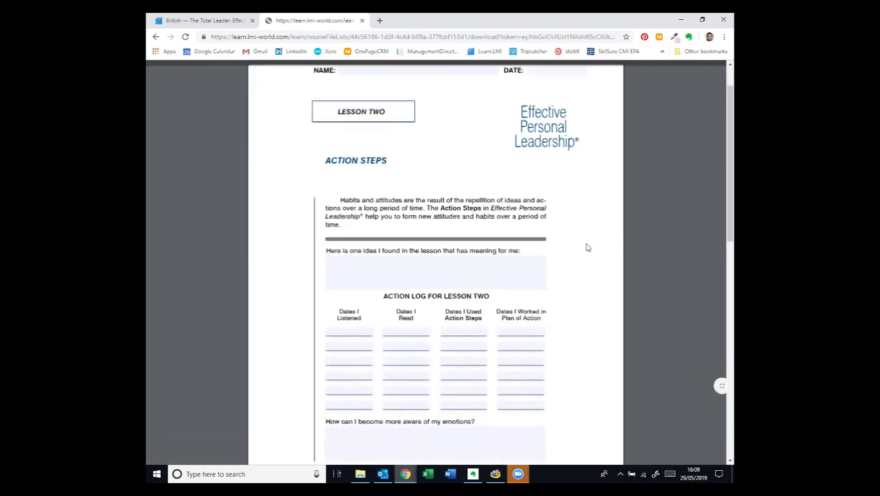
pyautogui.scroll(-2, 576, 247)
pyautogui.scroll(-3, 579, 248)
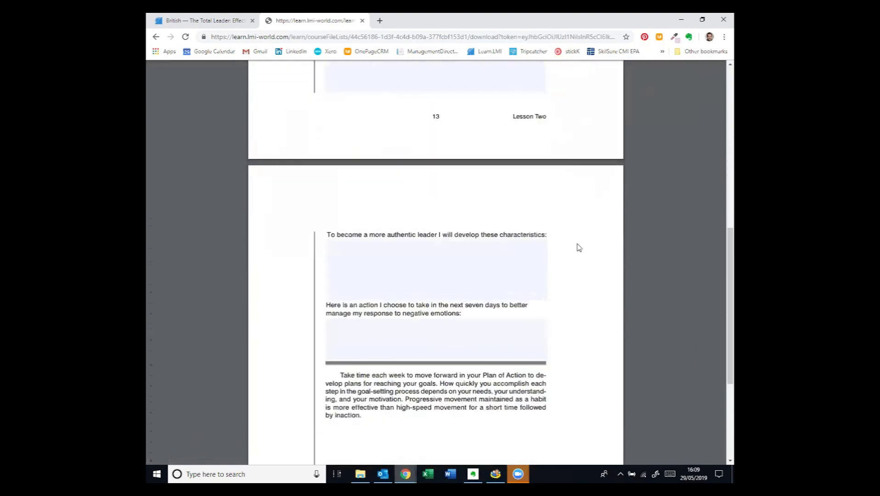
pyautogui.scroll(-1, 578, 248)
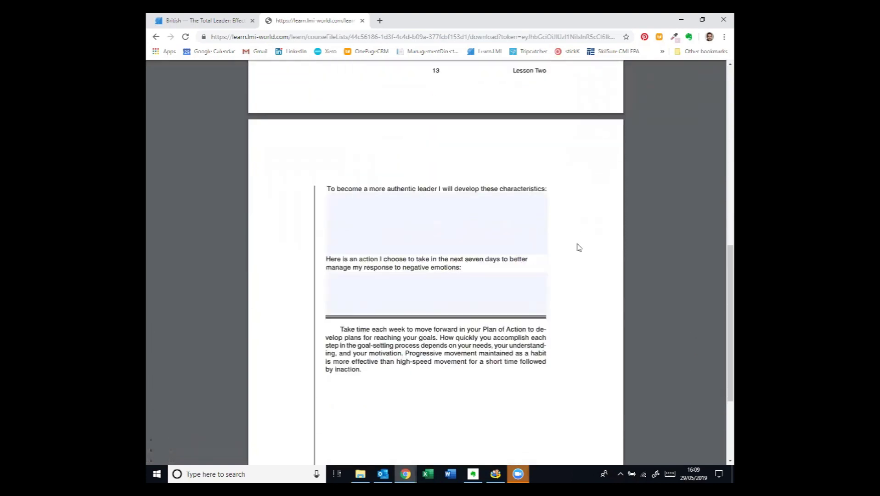
pyautogui.scroll(-1, 577, 247)
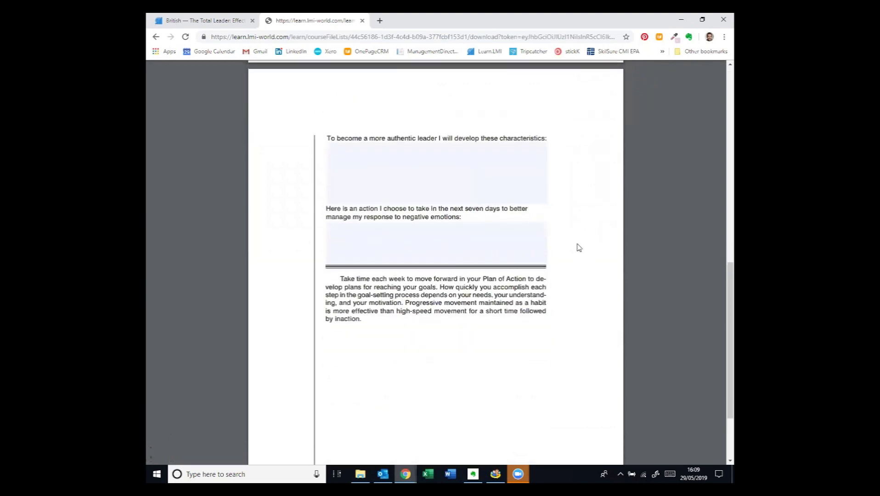
pyautogui.scroll(4, 576, 247)
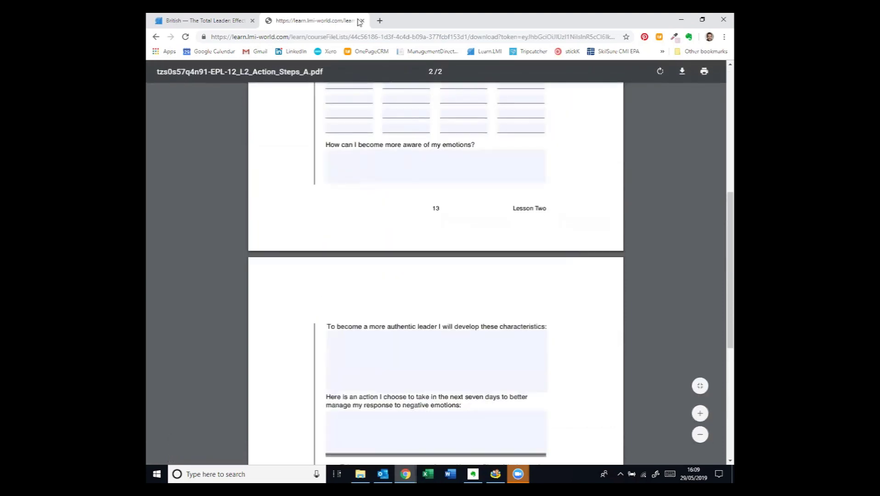
pyautogui.click(362, 20)
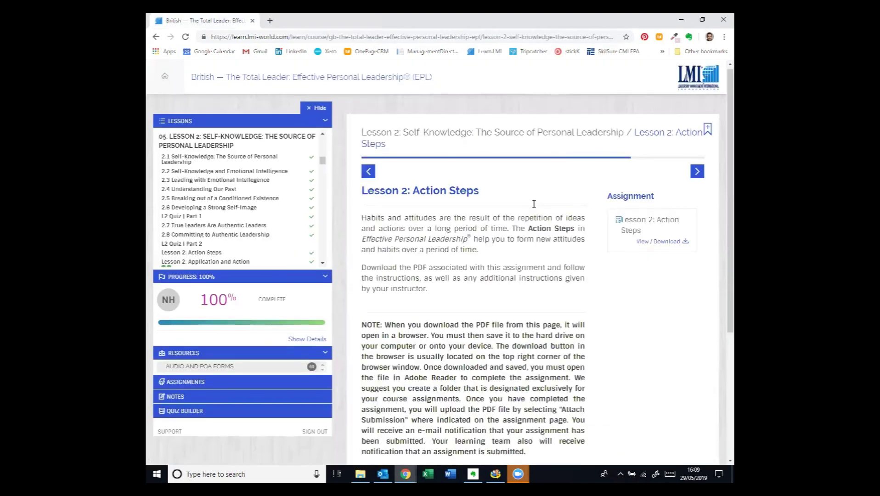
# Begin attaching an assignment submission, then cancel the file browser without uploading anything
pyautogui.scroll(-3, 506, 355)
pyautogui.click(514, 366)
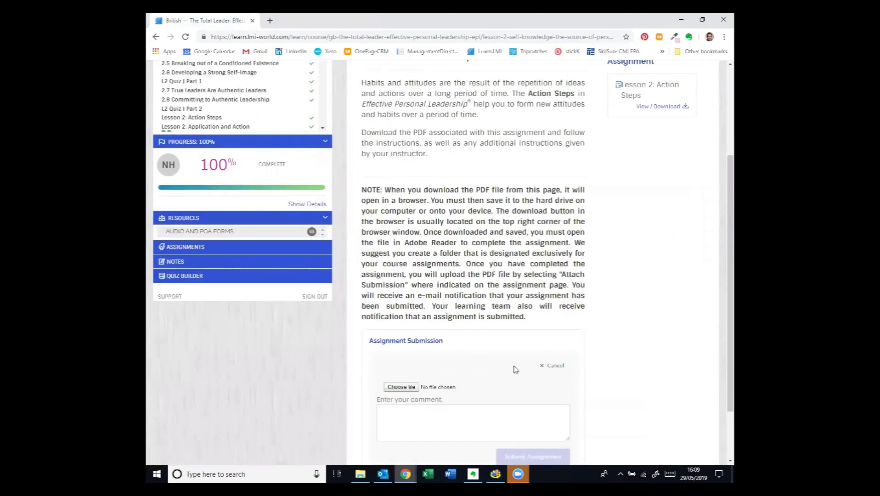
pyautogui.click(410, 388)
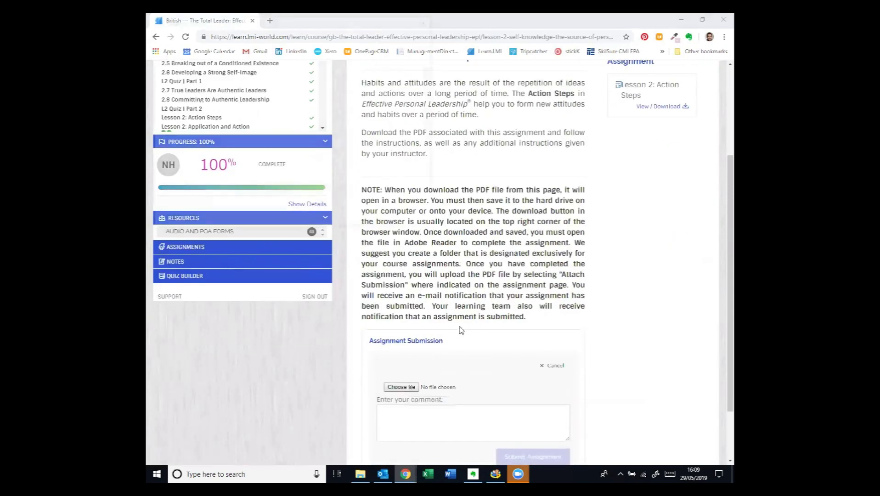
pyautogui.click(408, 218)
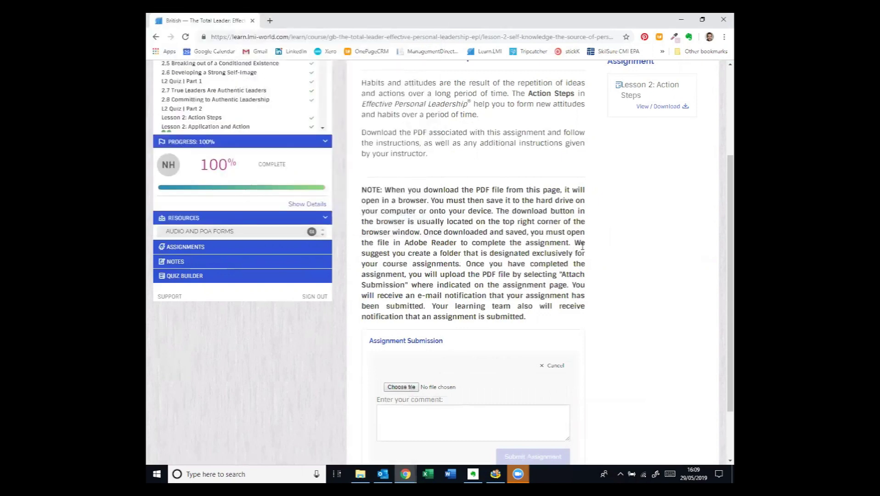
pyautogui.scroll(3, 575, 250)
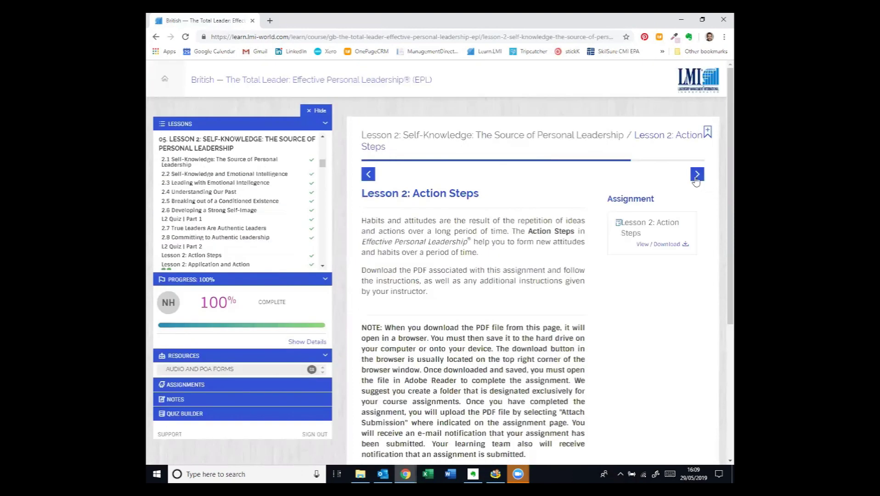
# Pass Application and Action, preview and close the Emotional Intelligence Self-Evaluation PDF, then move to Participant's Feedback
pyautogui.click(696, 179)
pyautogui.click(700, 178)
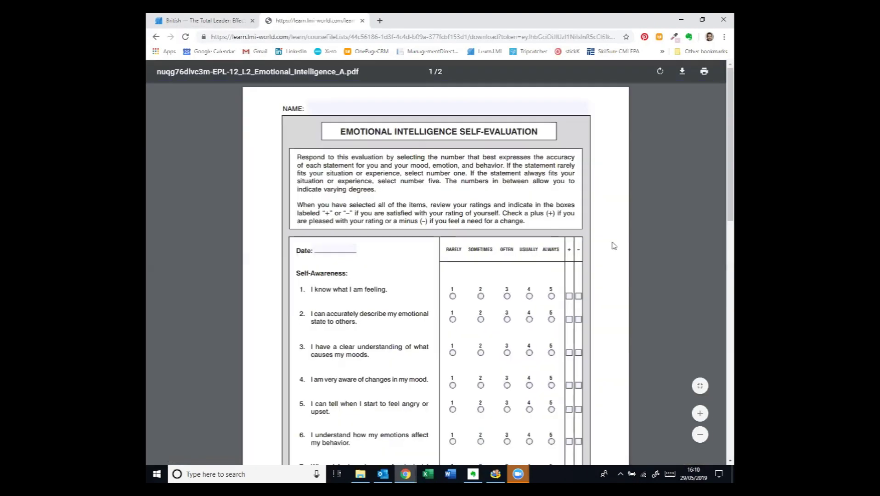
pyautogui.scroll(-9, 569, 232)
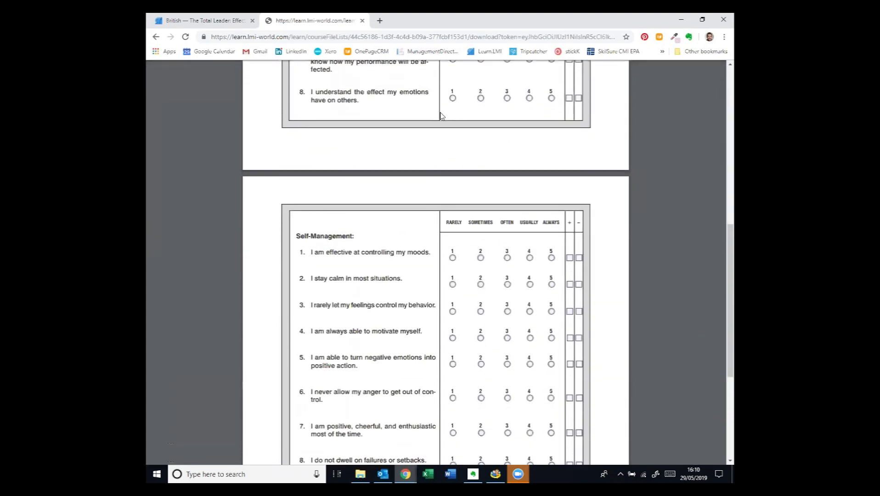
pyautogui.click(363, 21)
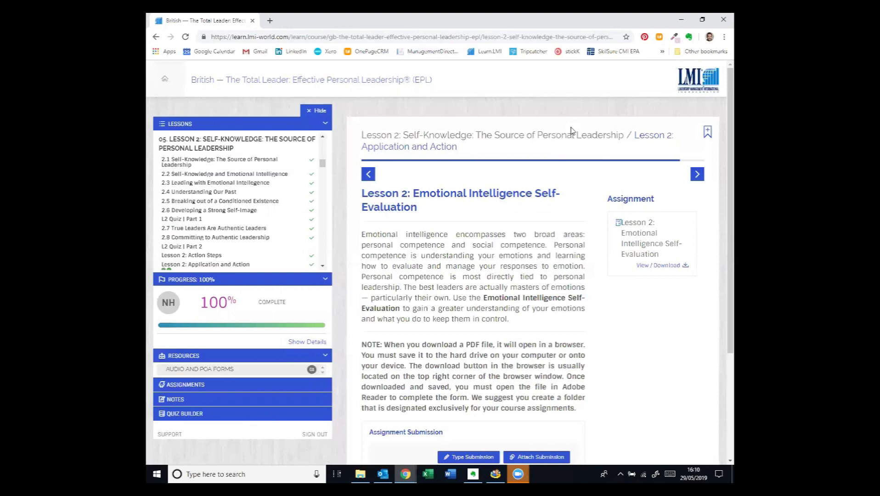
pyautogui.click(697, 175)
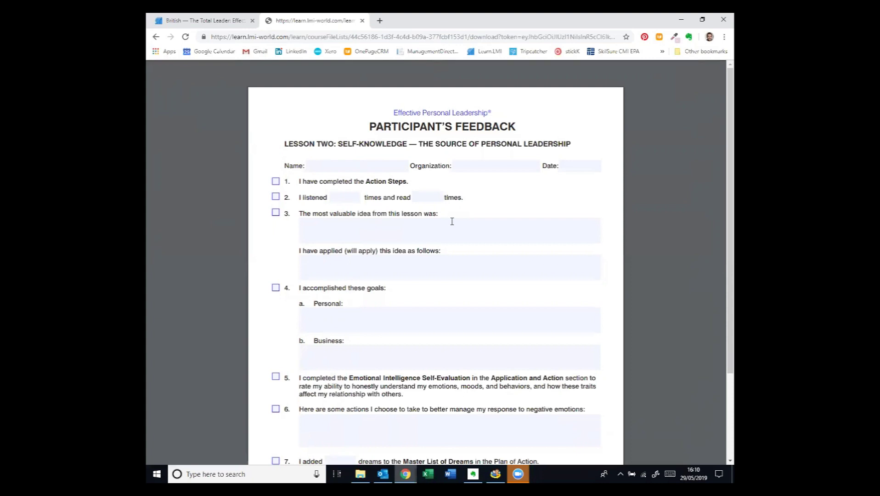
# Scroll through the Participant's Feedback form PDF, click its Business goals field, then close the PDF
pyautogui.scroll(-2, 452, 221)
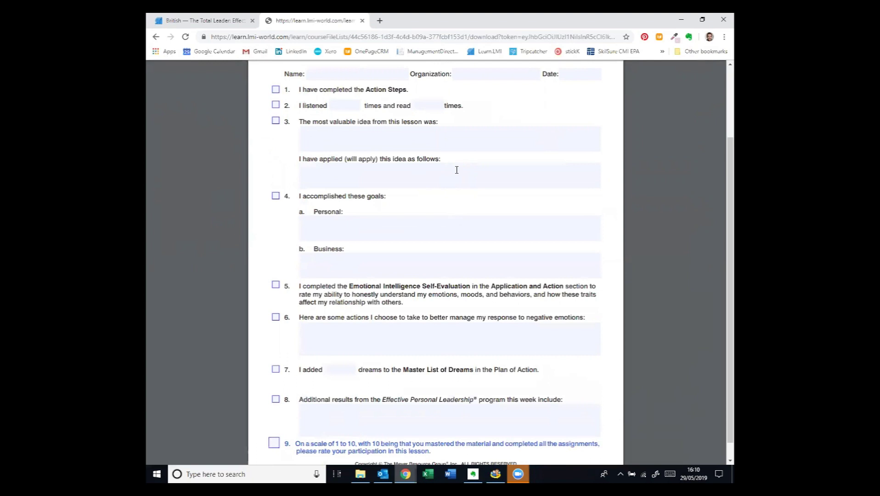
pyautogui.scroll(-1, 456, 170)
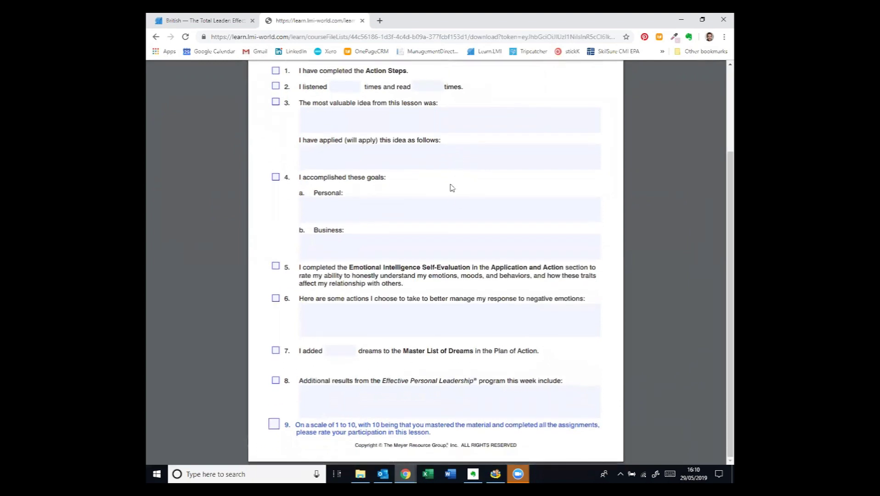
pyautogui.click(448, 241)
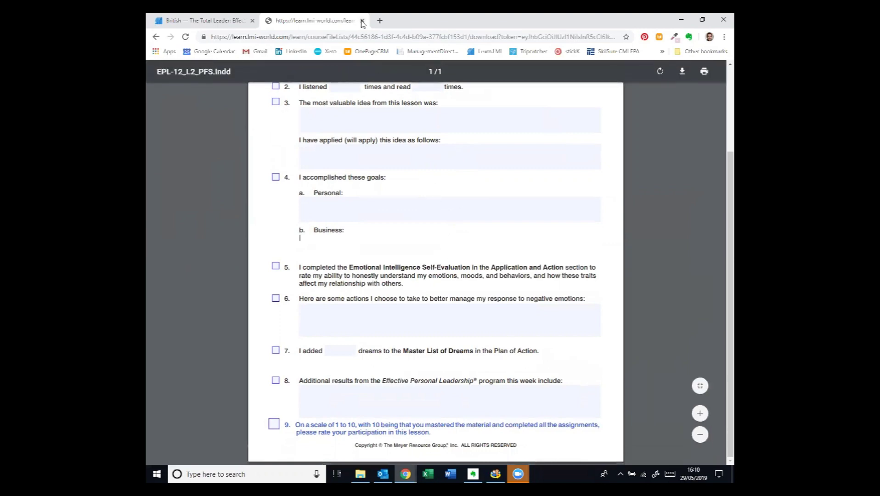
pyautogui.click(362, 21)
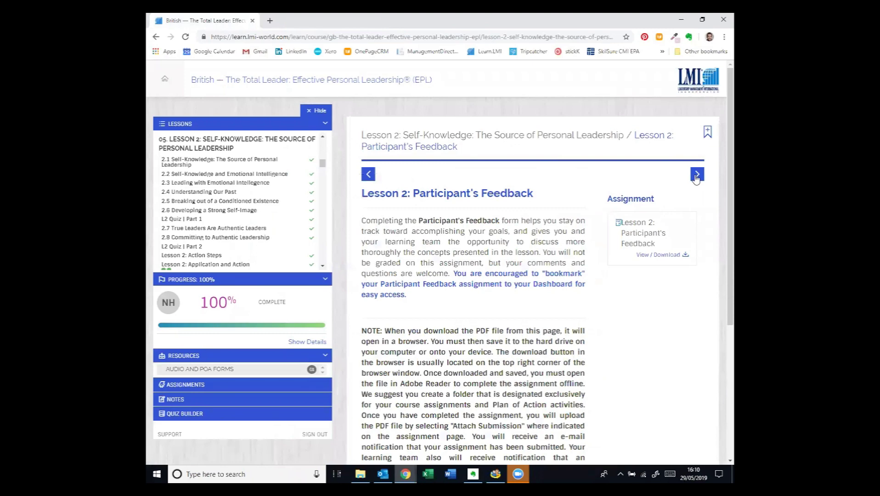
# Dismiss the congratulations screen, step back five pages to 2.8, and open the Lesson 2 notes
pyautogui.click(696, 176)
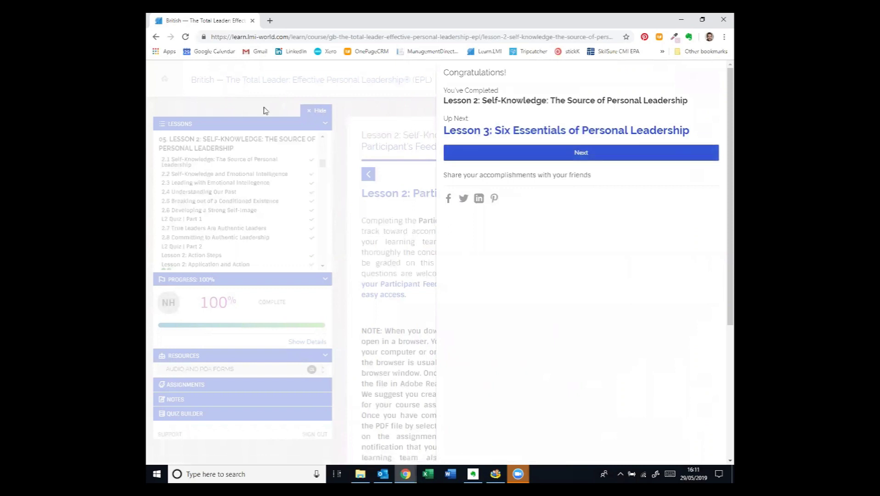
pyautogui.click(156, 40)
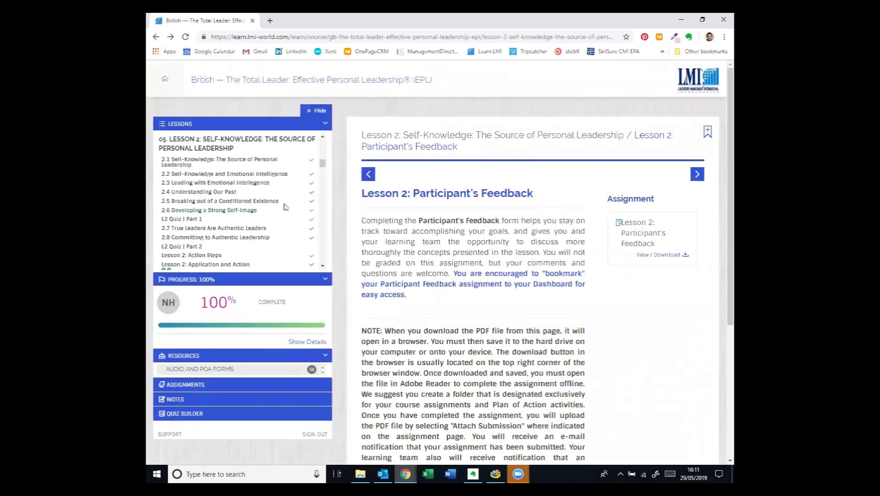
pyautogui.click(368, 175)
pyautogui.click(369, 175)
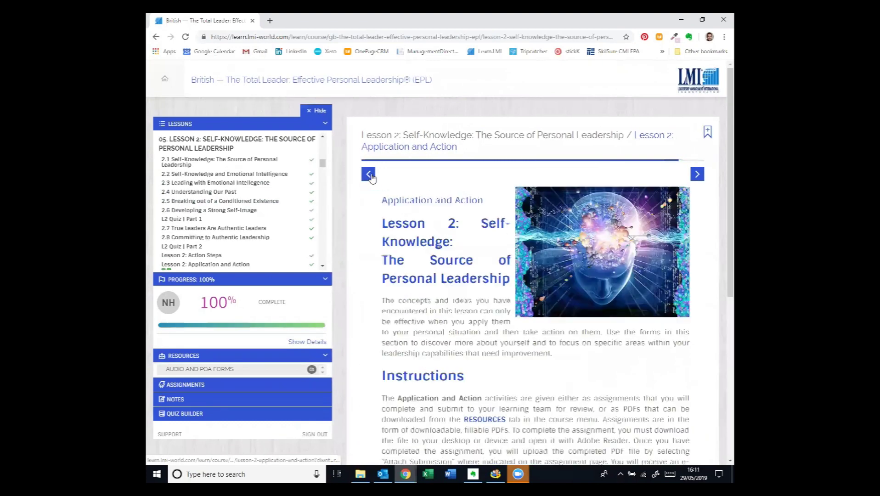
pyautogui.click(370, 175)
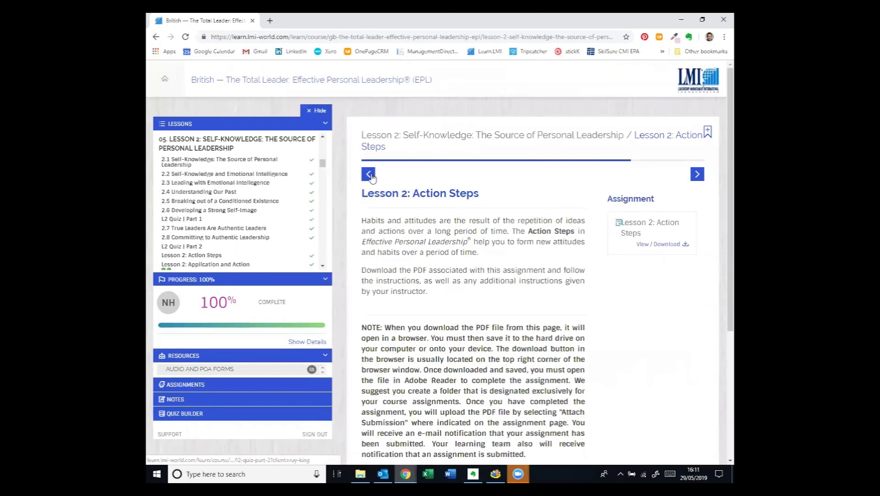
pyautogui.click(370, 176)
pyautogui.click(371, 168)
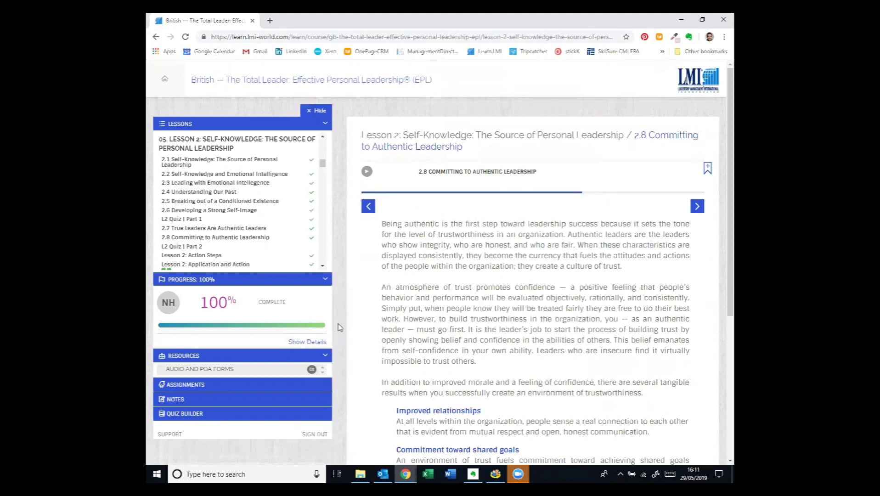
pyautogui.click(183, 404)
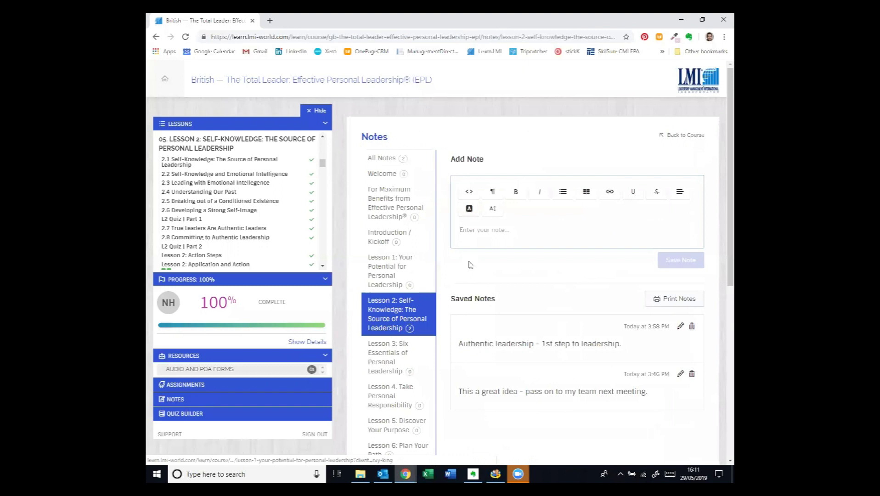
# Save a Lesson 2 note 'This is a good idea - authenticity is key to leadership success', then check Lesson 3 notes
pyautogui.write('T')
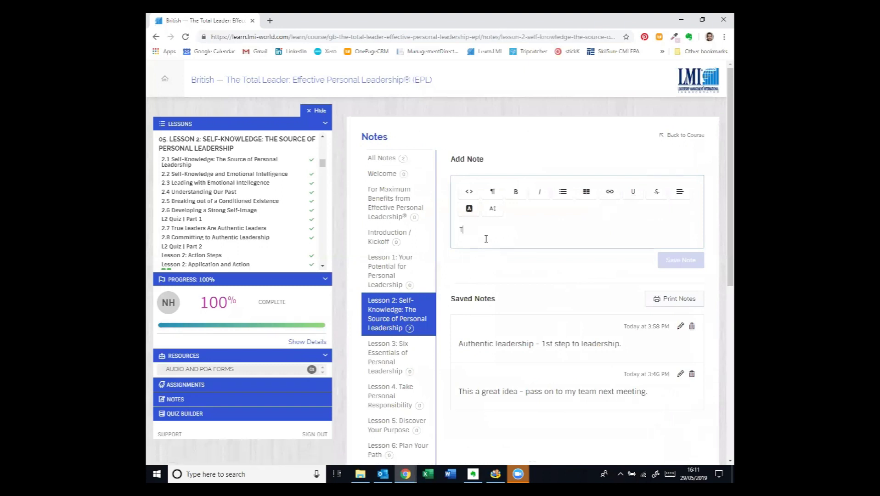
pyautogui.write('his is a good idea - authent')
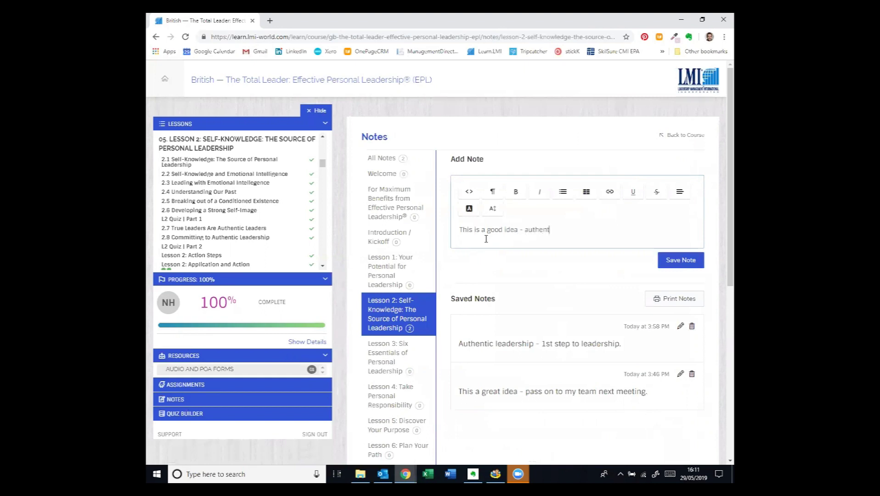
pyautogui.write('icity is key to leadership success.')
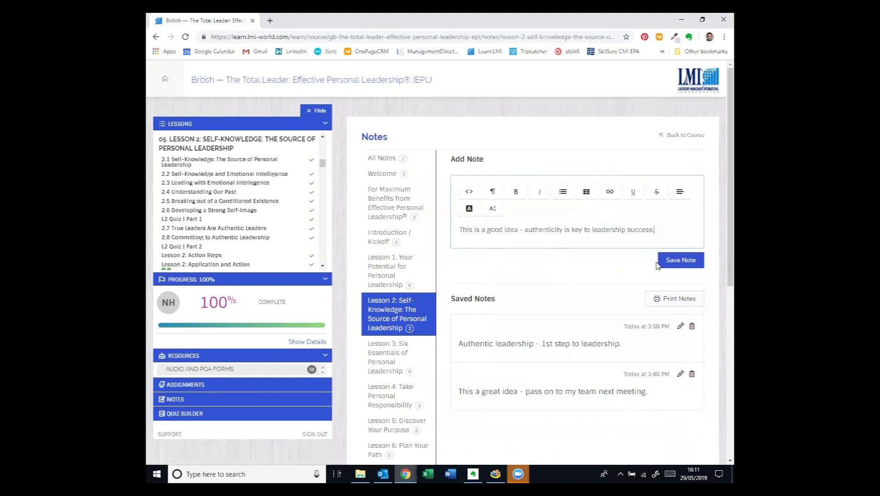
pyautogui.click(670, 265)
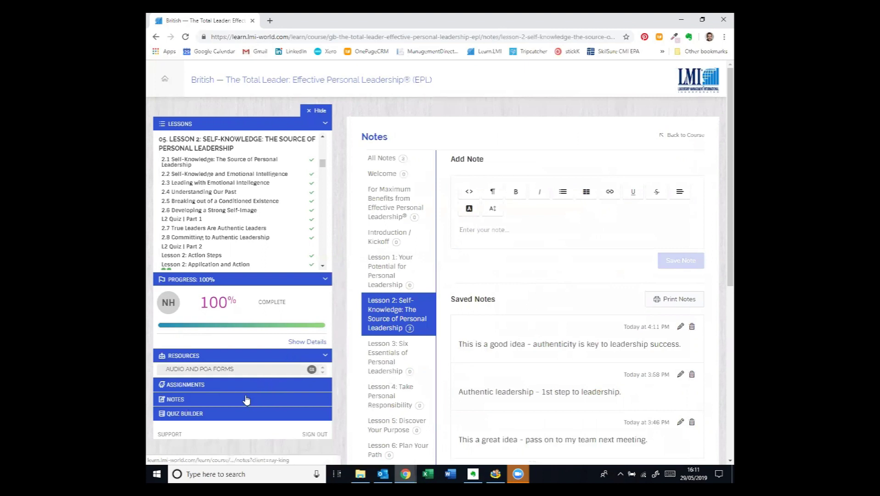
pyautogui.click(376, 367)
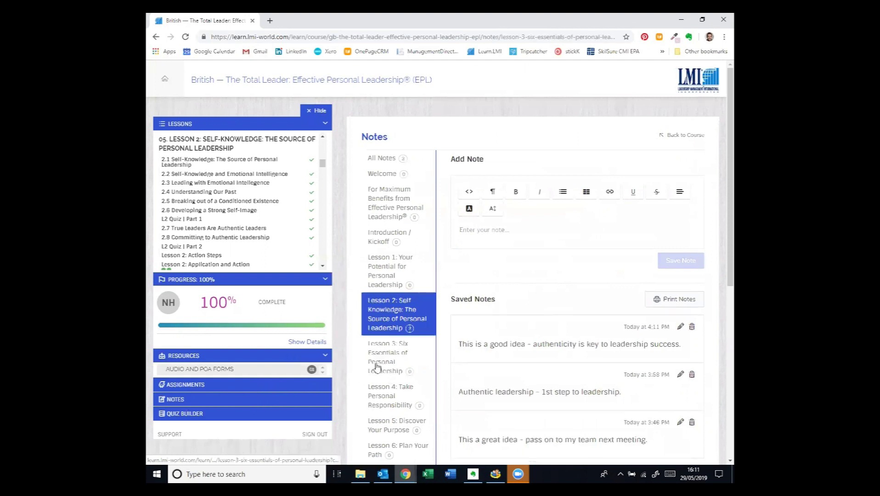
pyautogui.click(379, 320)
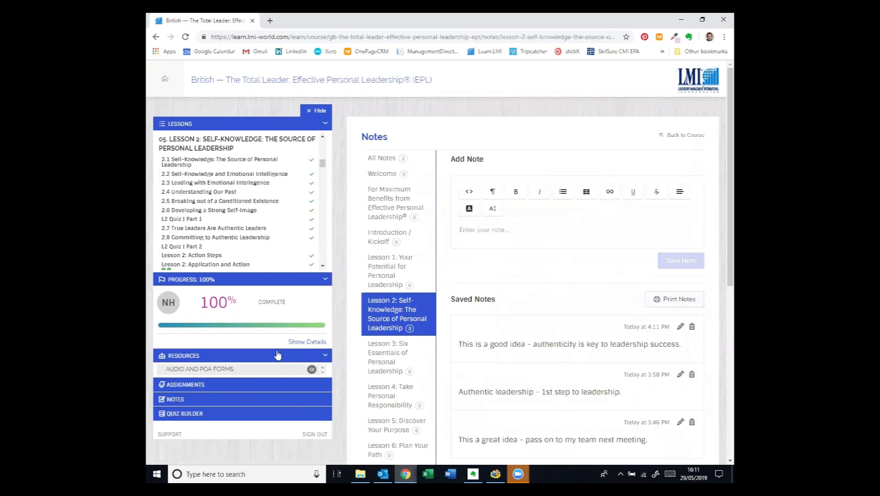
pyautogui.click(193, 361)
# Open Audio and POA forms under Resources and scroll through the downloadable files, back to the top
pyautogui.click(193, 361)
pyautogui.click(195, 370)
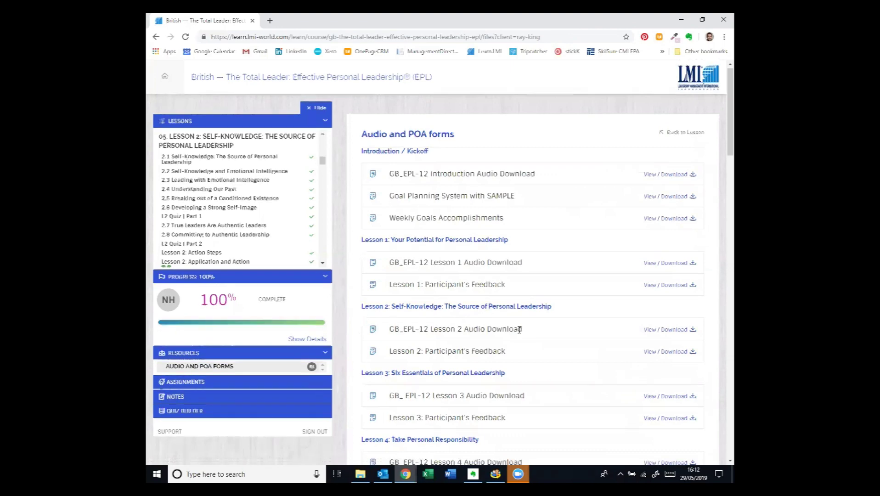
pyautogui.scroll(-1, 519, 330)
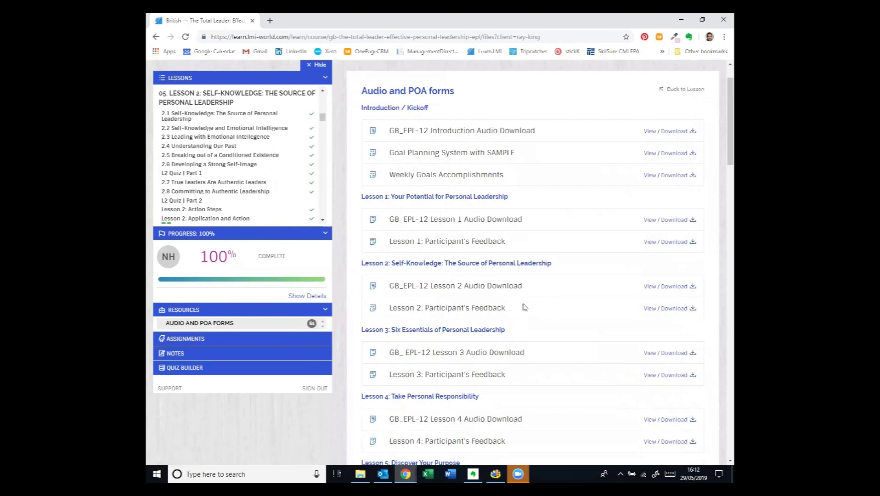
pyautogui.scroll(-1, 534, 308)
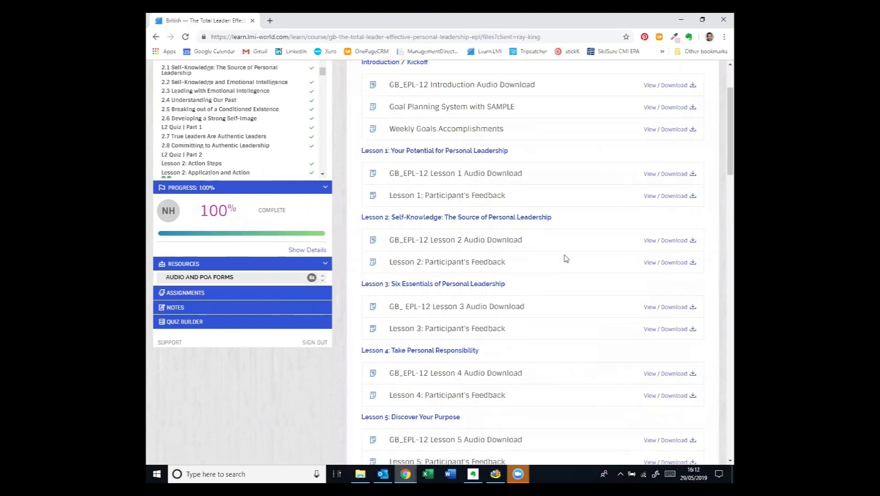
pyautogui.moveTo(729, 127); pyautogui.dragTo(721, 328)
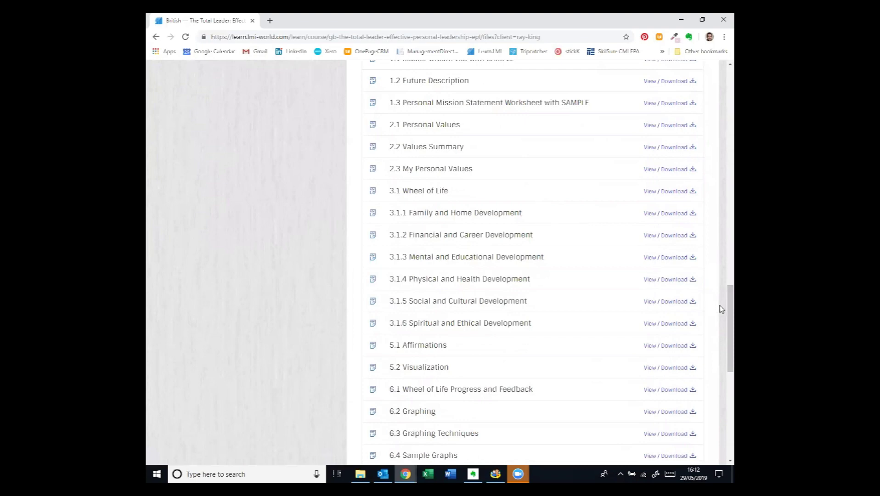
pyautogui.moveTo(720, 309); pyautogui.dragTo(721, 291)
pyautogui.moveTo(720, 280); pyautogui.dragTo(719, 69)
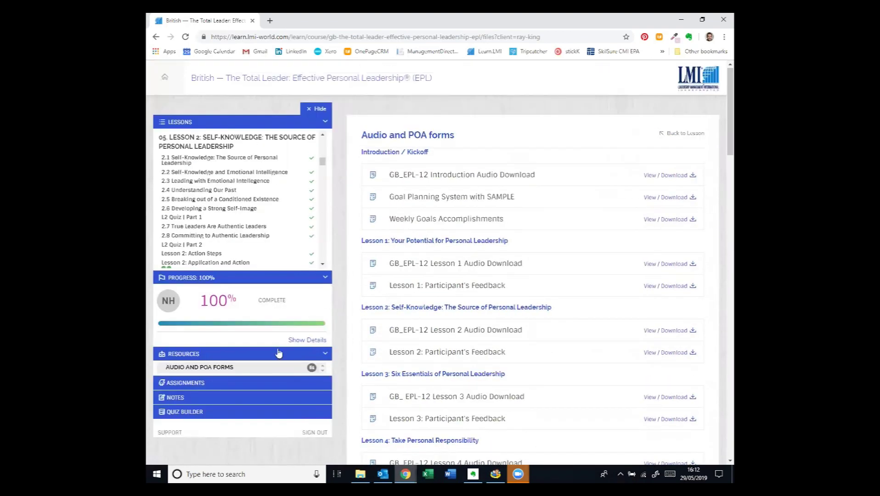
pyautogui.click(186, 388)
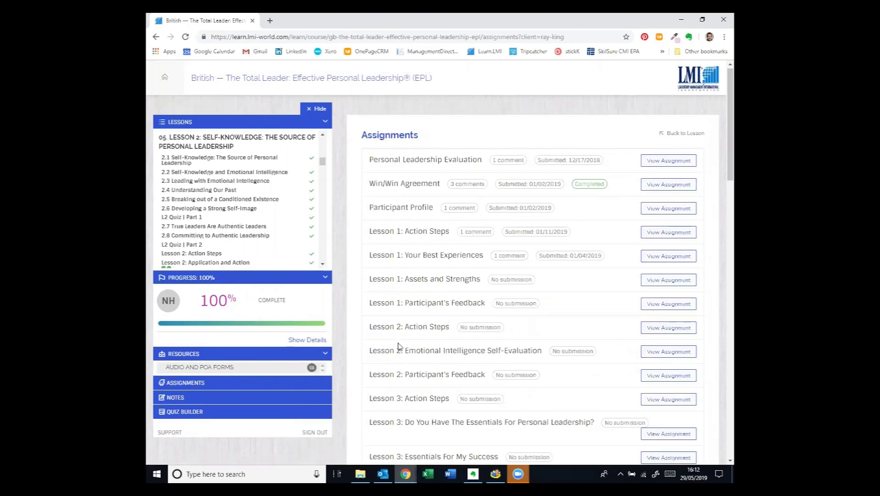
# Scroll through each assignment's submission status, then return to lesson 2.1 Self-Knowledge
pyautogui.scroll(-4, 385, 362)
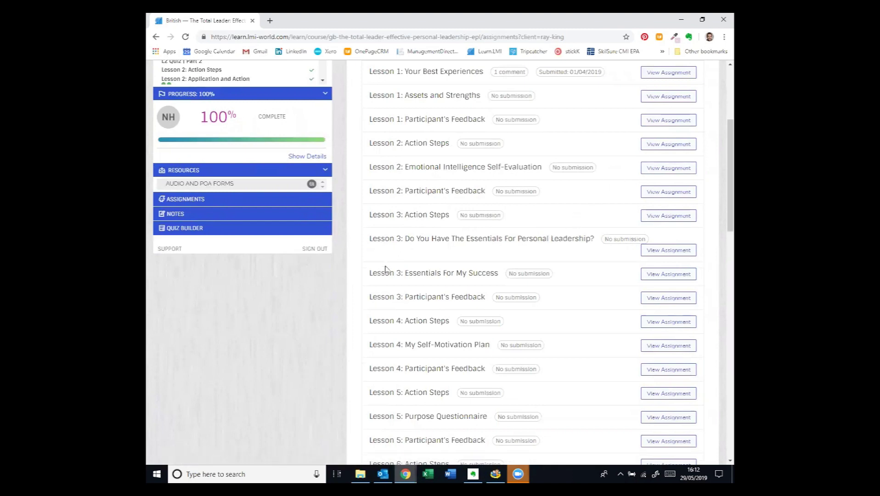
pyautogui.scroll(1, 319, 298)
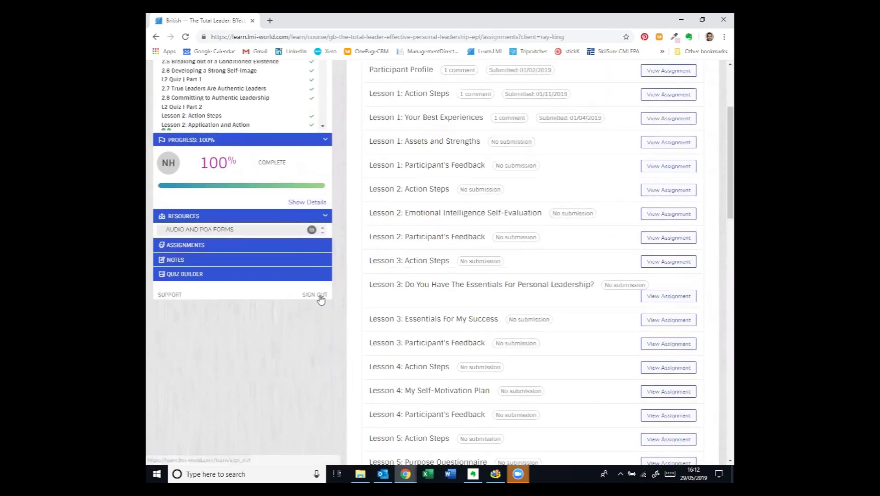
pyautogui.scroll(3, 320, 299)
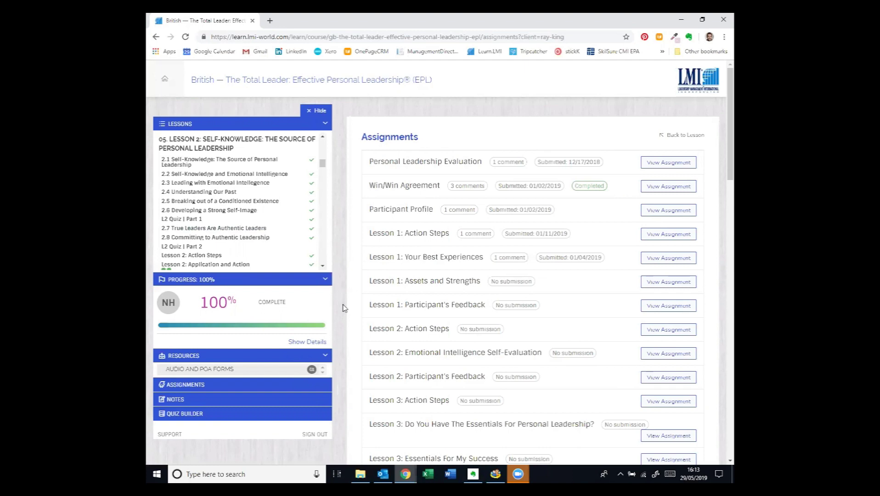
pyautogui.click(221, 166)
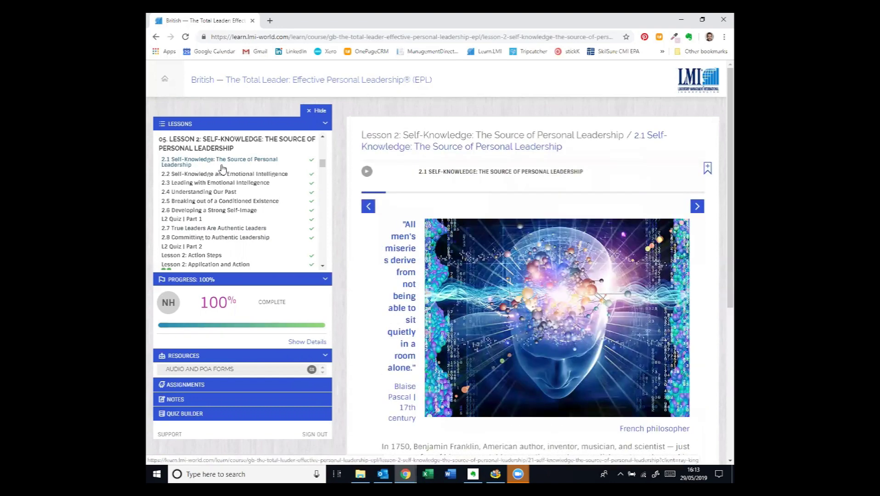